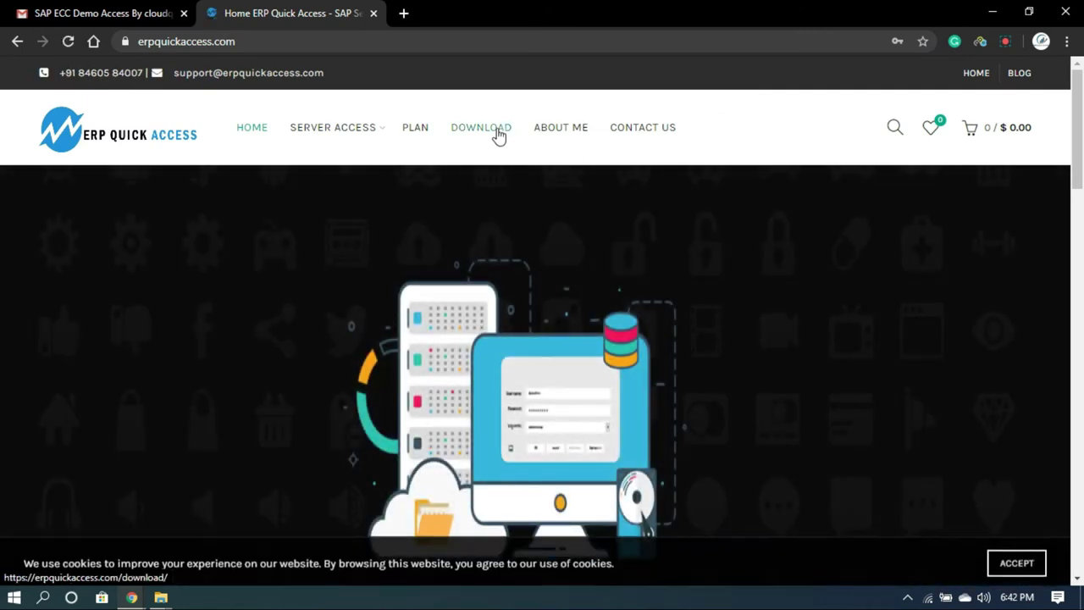
Download the SAPGUI 740 for Windows archive 50131526_6.zip from the website's Download page, accepting the skipped virus scan.
click(498, 136)
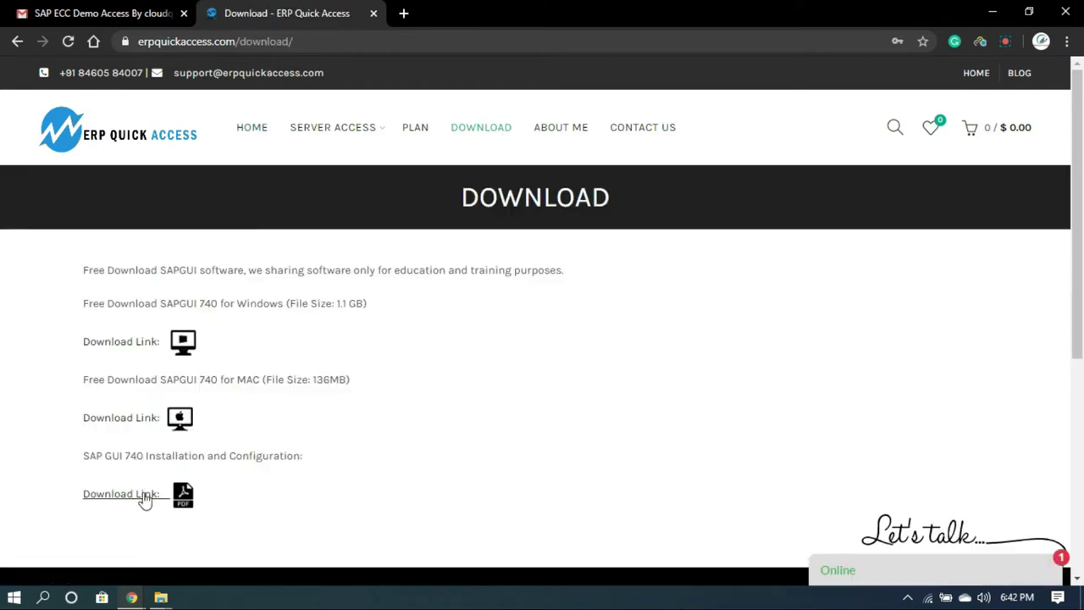
click(185, 341)
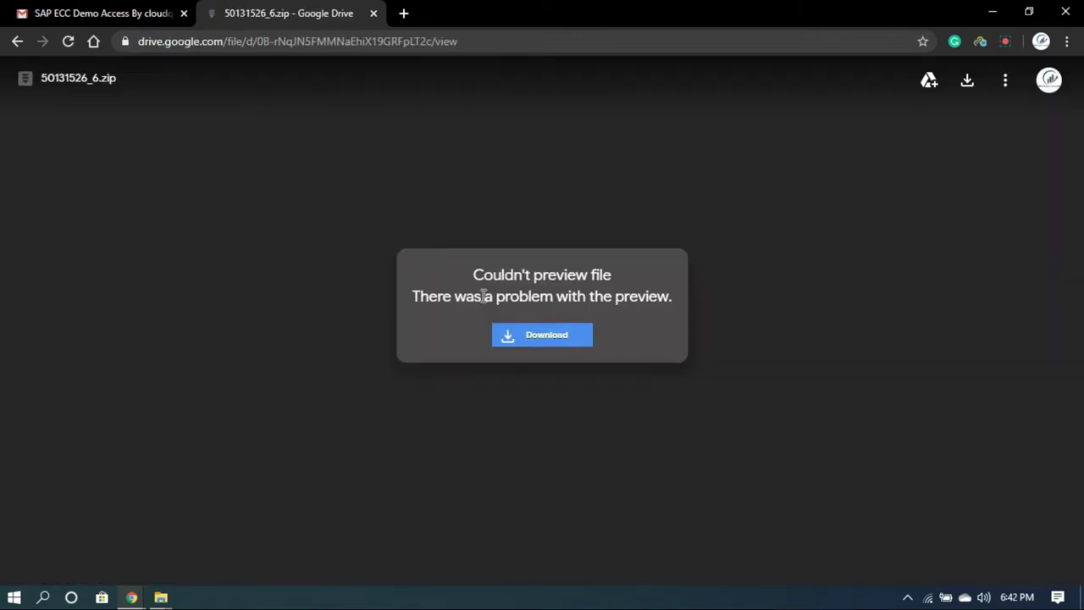
click(496, 278)
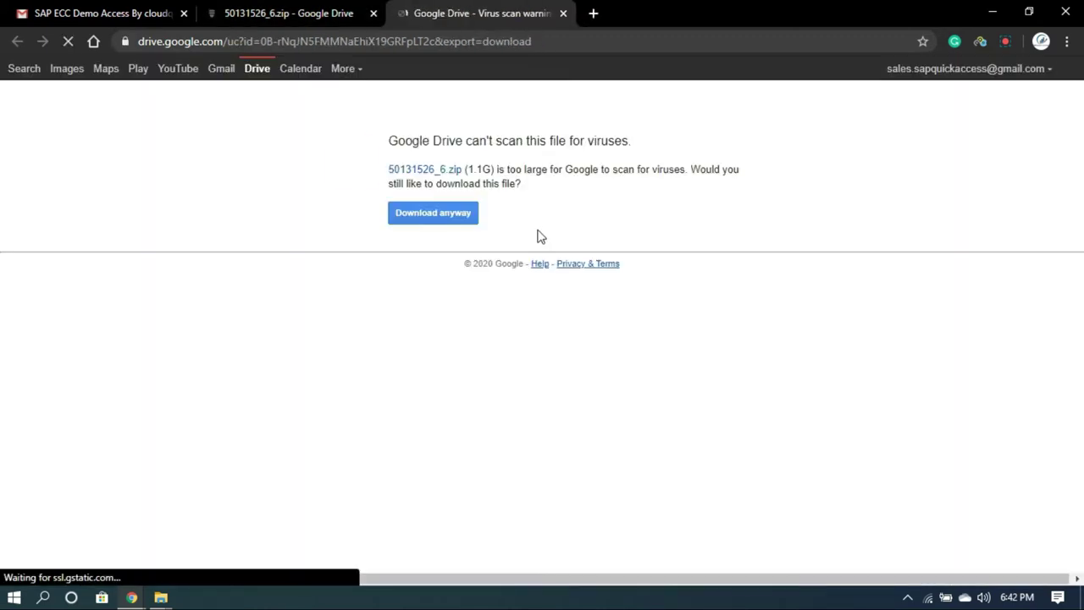
click(450, 219)
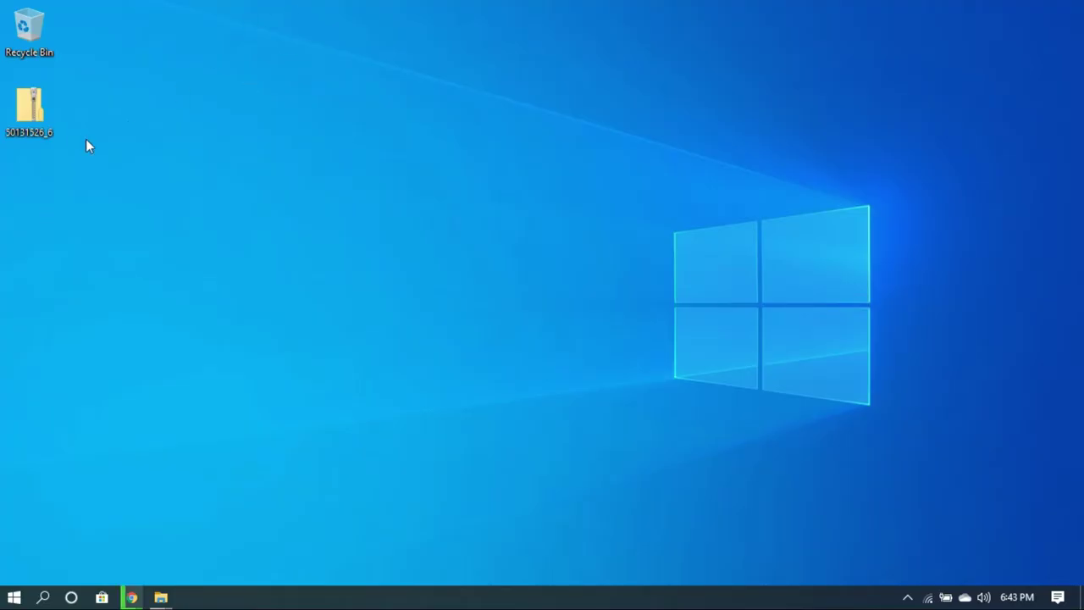
Extract the 50131526_6 archive directly onto the desktop with 7-Zip.
right_click(47, 126)
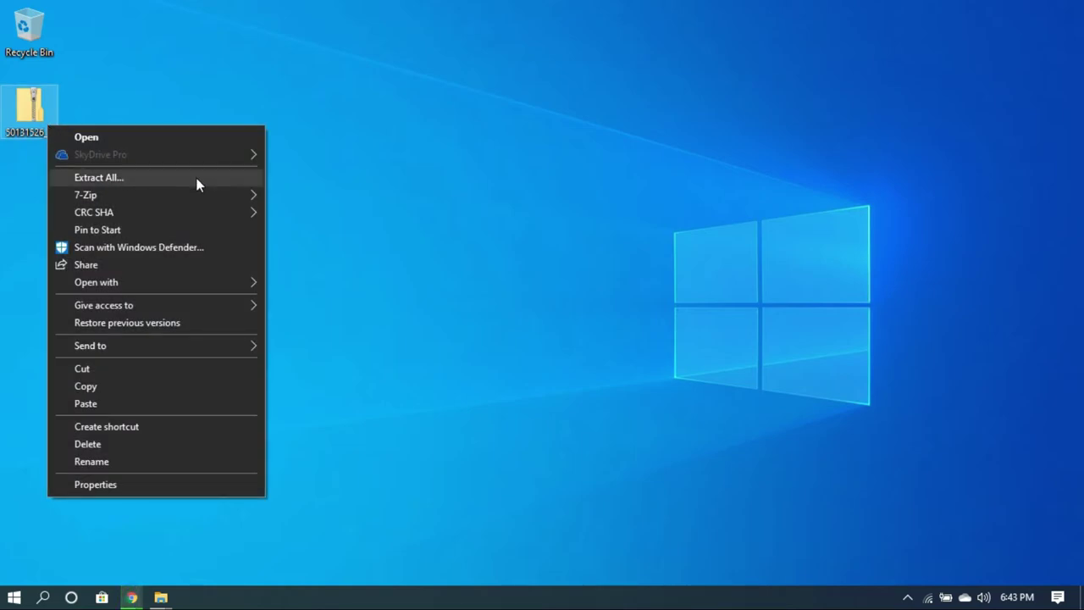
mouse_move(206, 194)
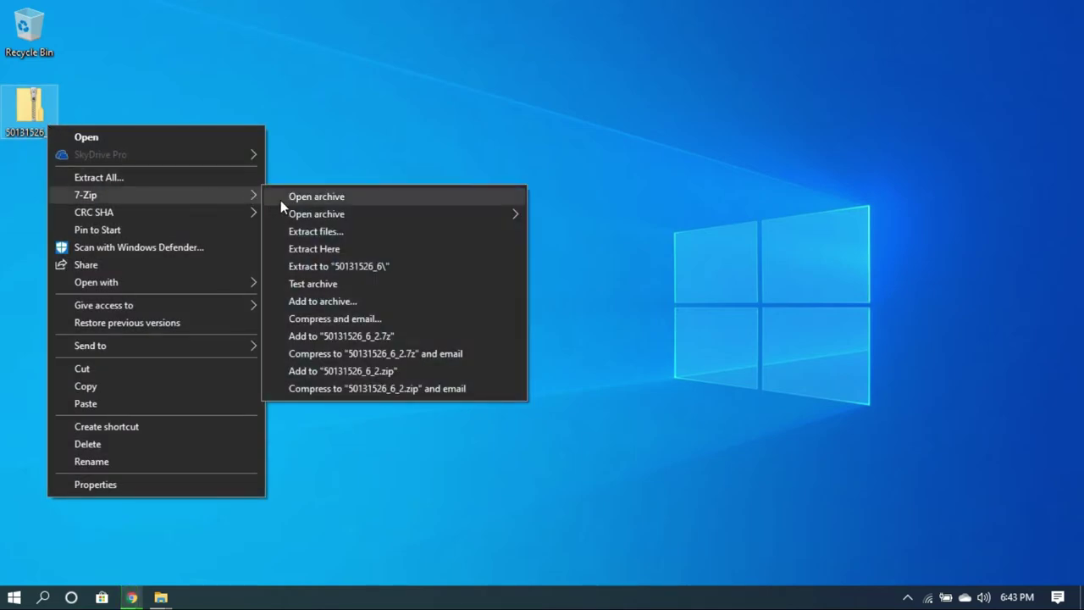
click(309, 249)
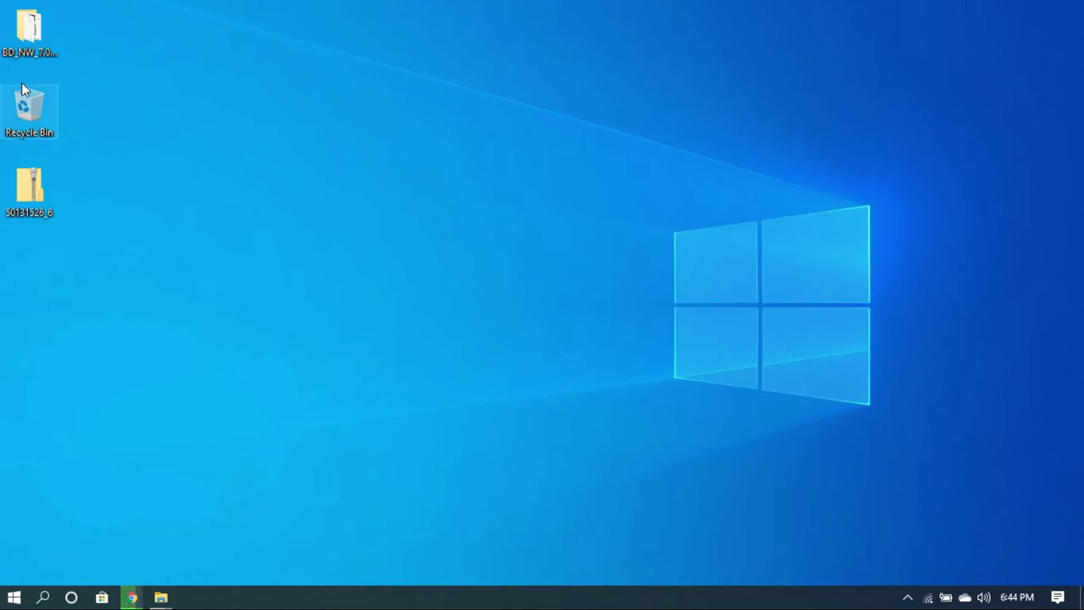
Open the extracted BD_NW_7.0_Presentation_7.40_Comp._2_ folder and go to PRES1\GUI\WINDOWS\WIN32.
double_click(30, 50)
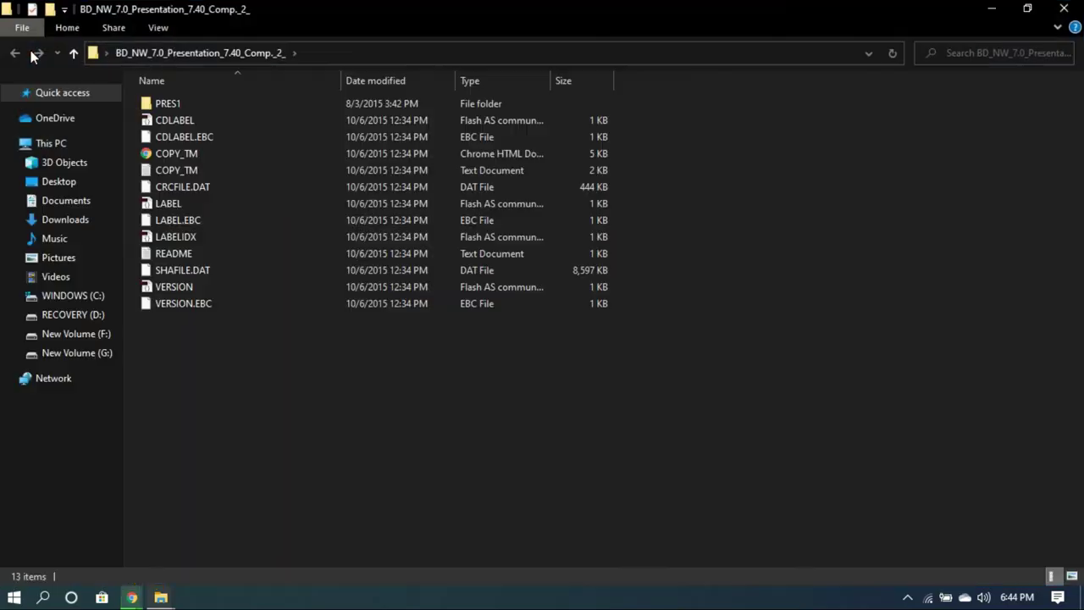
double_click(213, 110)
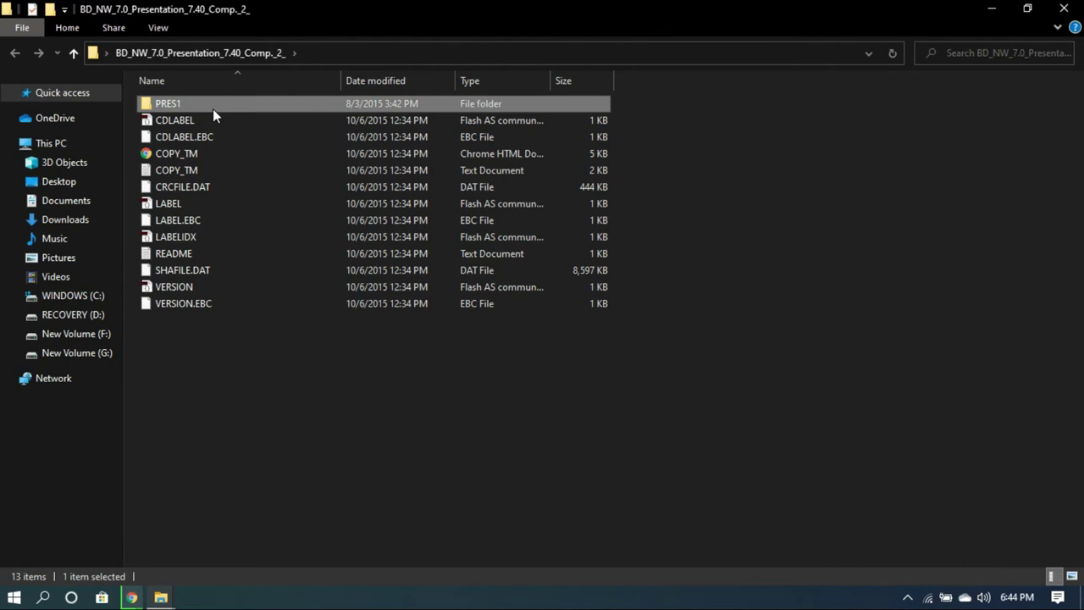
double_click(216, 140)
click(231, 102)
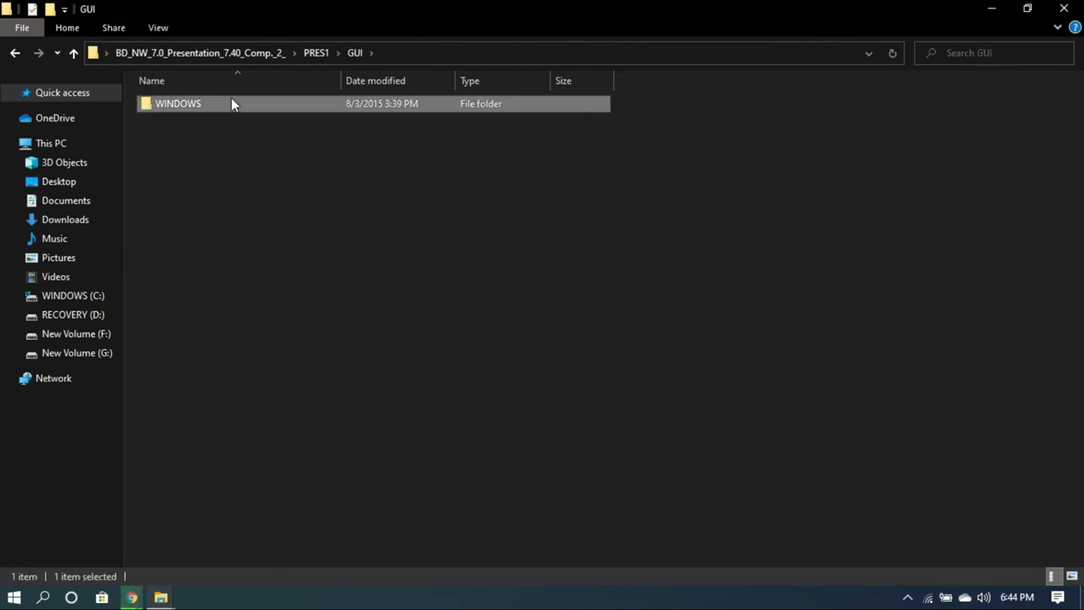
double_click(233, 102)
double_click(235, 103)
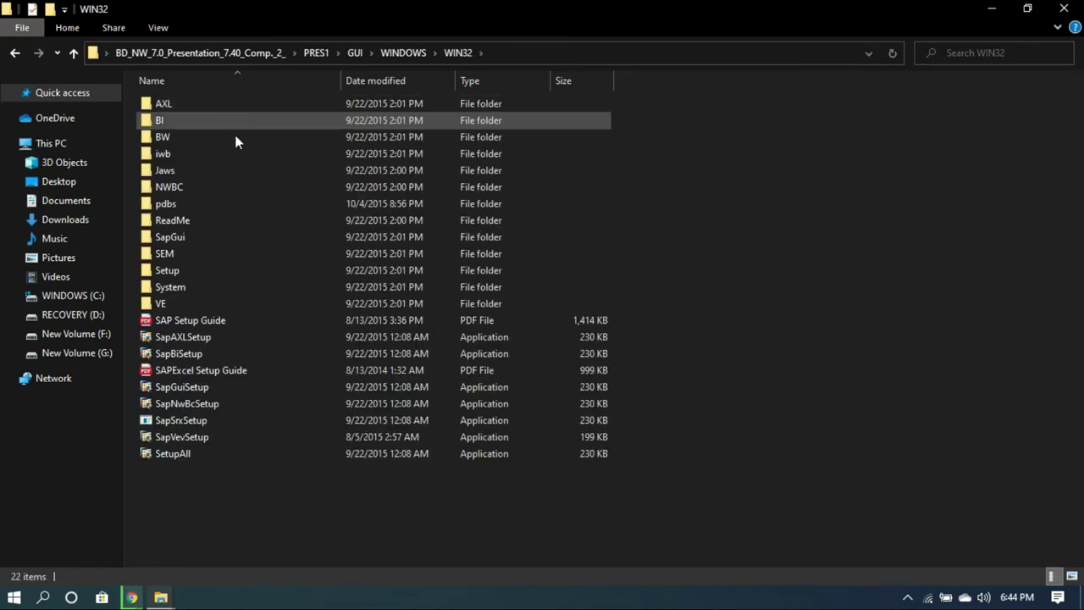
Run the SetupAll application from the WIN32 folder as administrator.
click(400, 454)
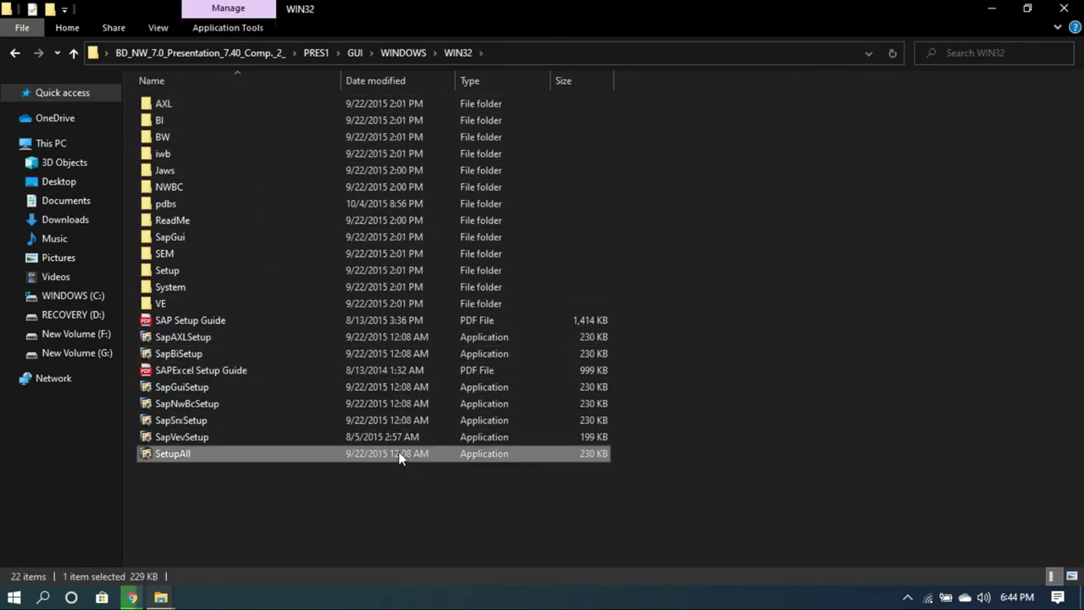
right_click(398, 453)
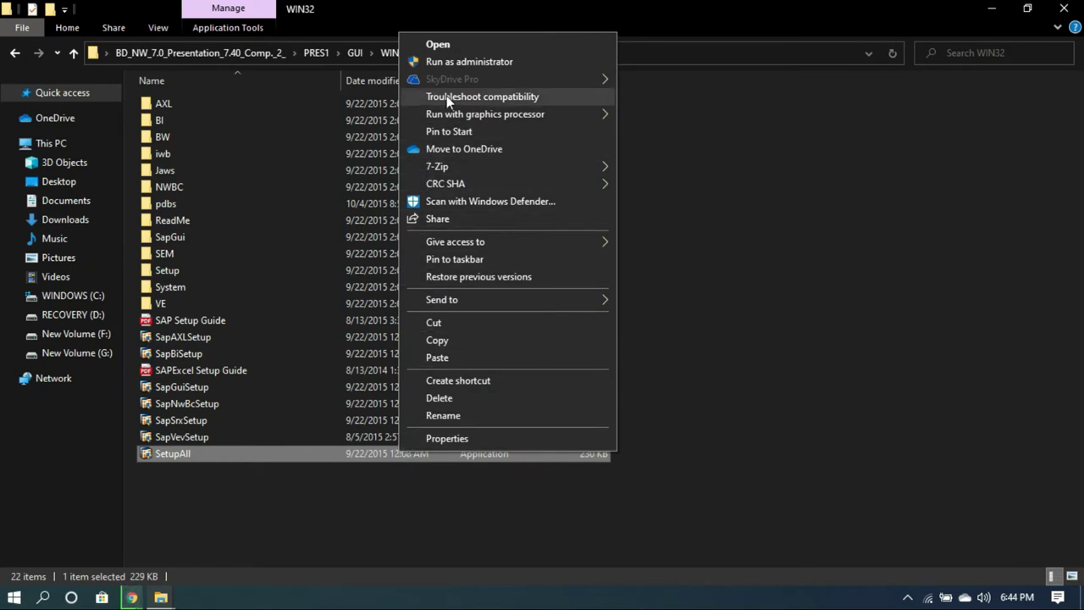
click(456, 62)
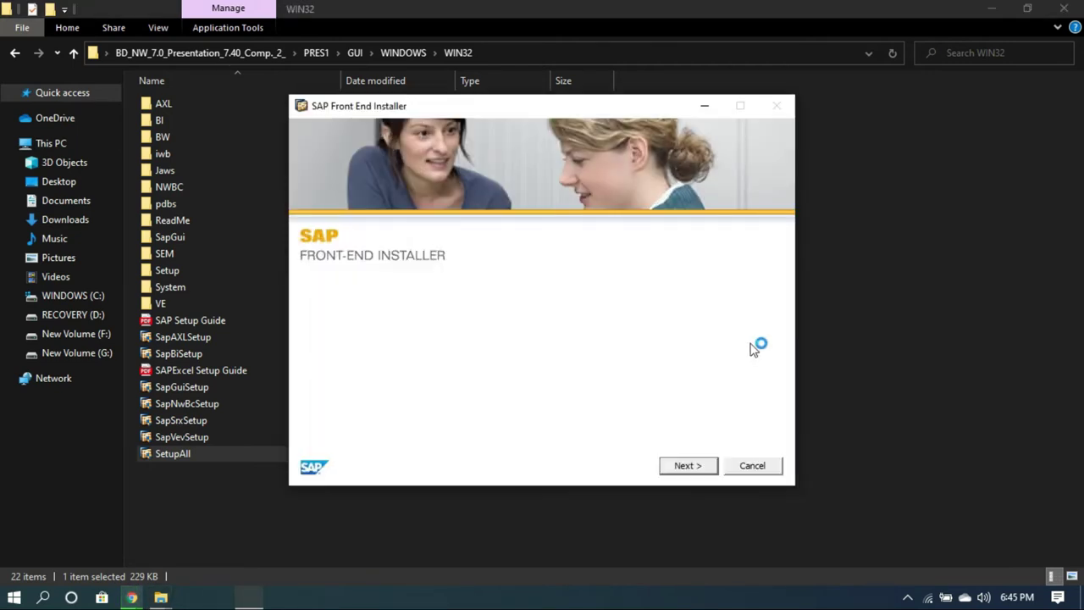
Choose SAP NetWeaver Business Client 5.0, SAP GUI for Windows 7.40 (Compilation 2) and the SAP GUI desktop icon/shortcuts for installation.
click(688, 466)
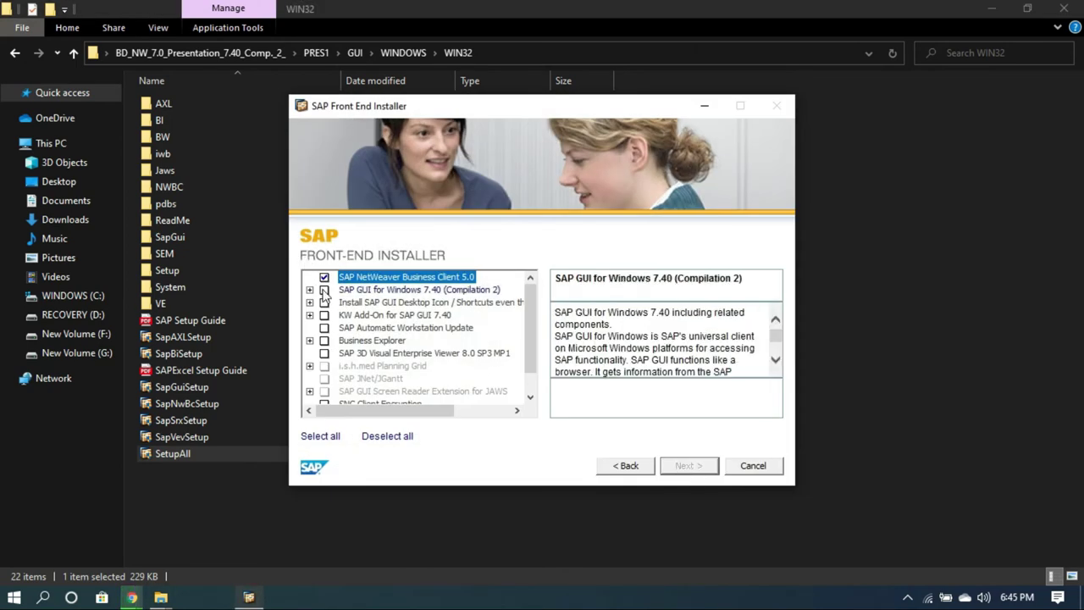
click(324, 290)
click(324, 303)
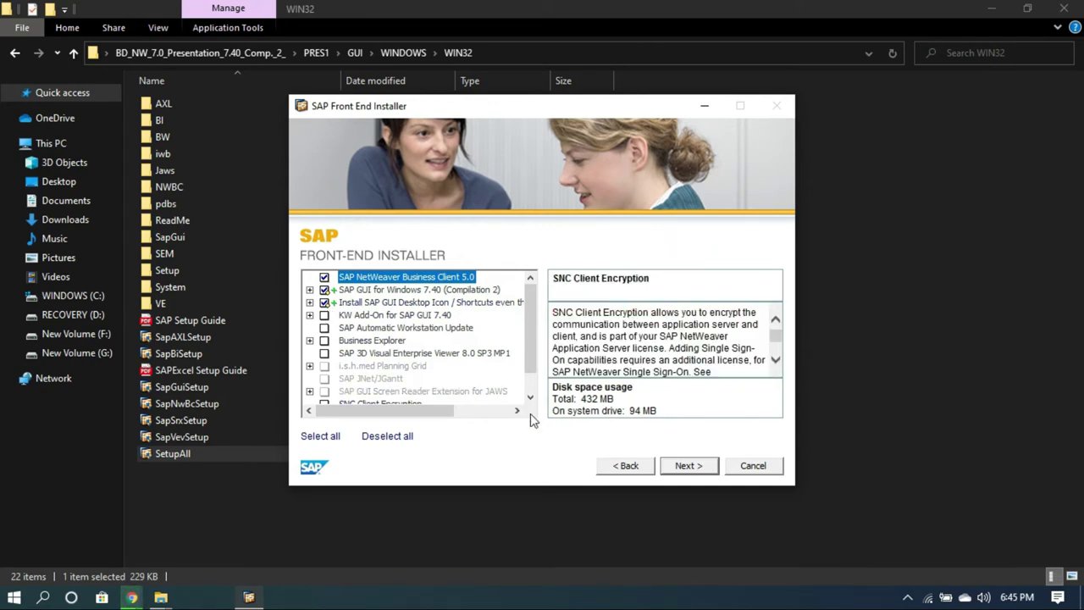
click(685, 465)
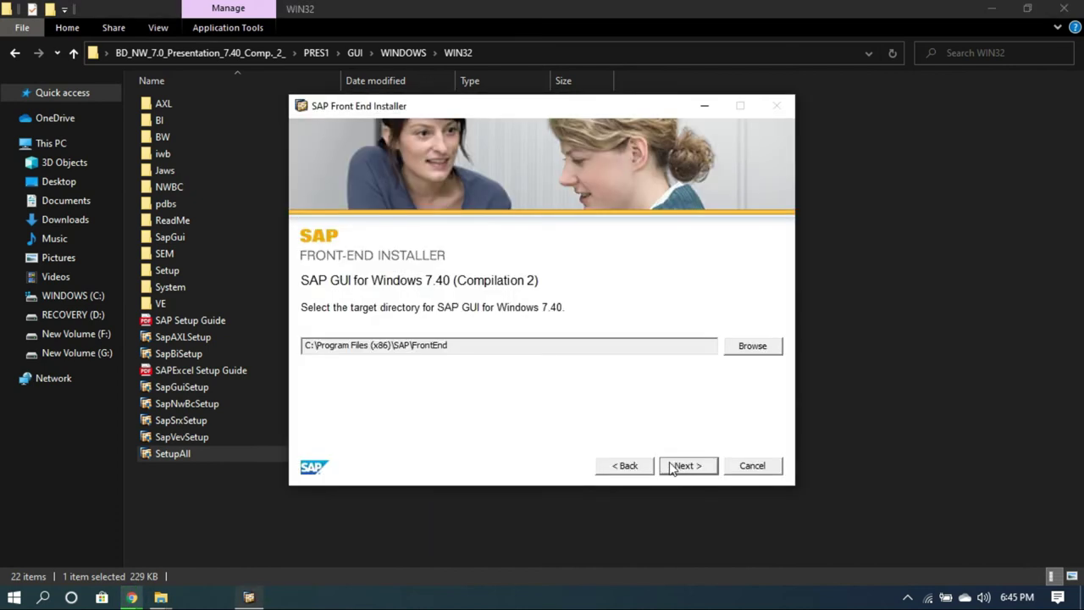
Install into C:\Program Files (x86)\SAP\FrontEnd, and close the finished installer and the WIN32 folder window.
click(682, 465)
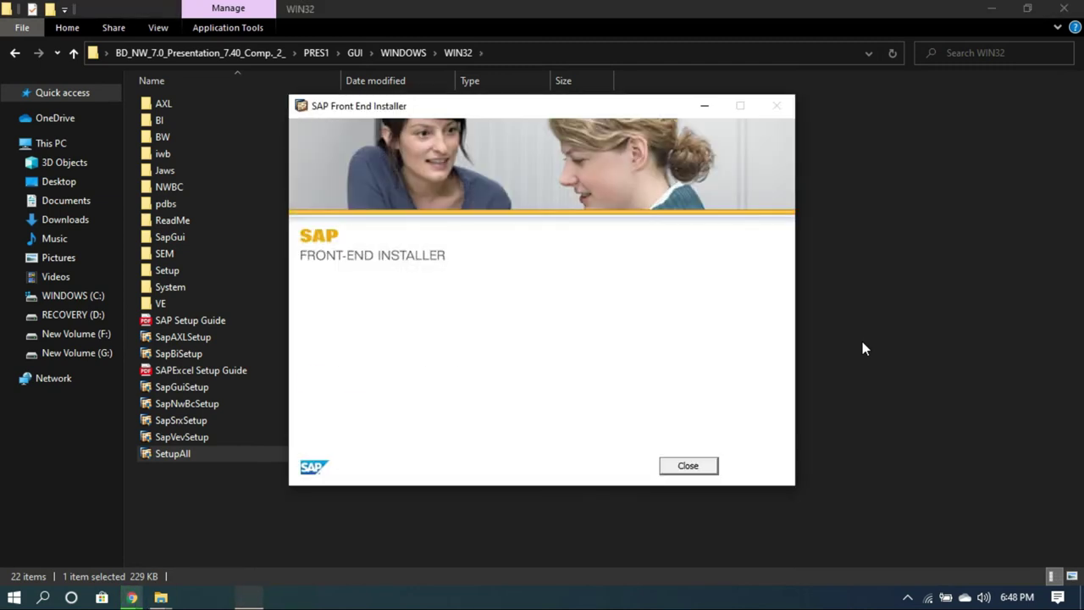
click(709, 469)
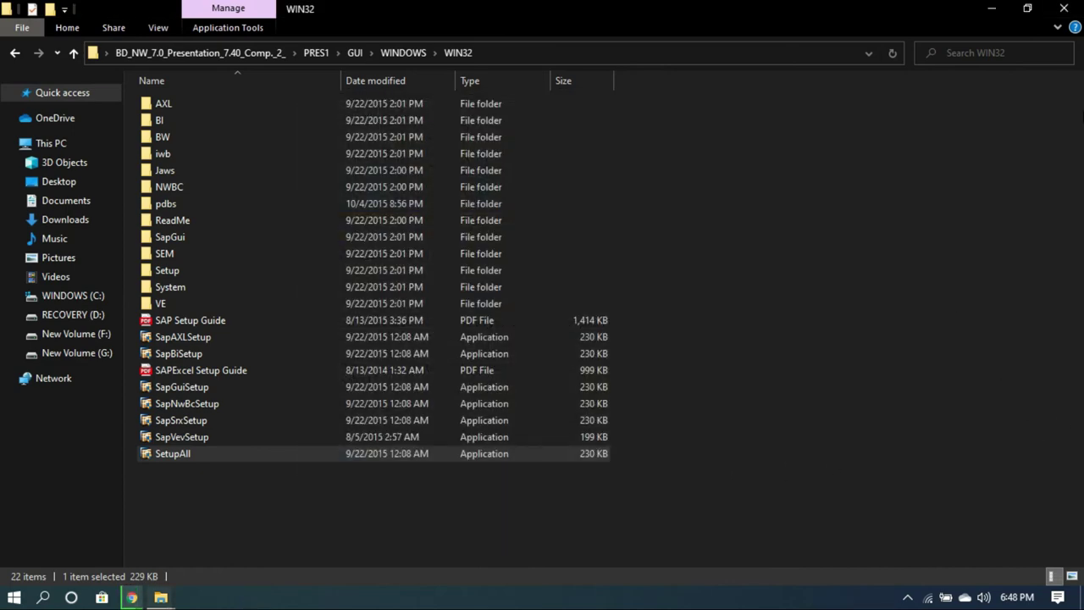
click(1064, 8)
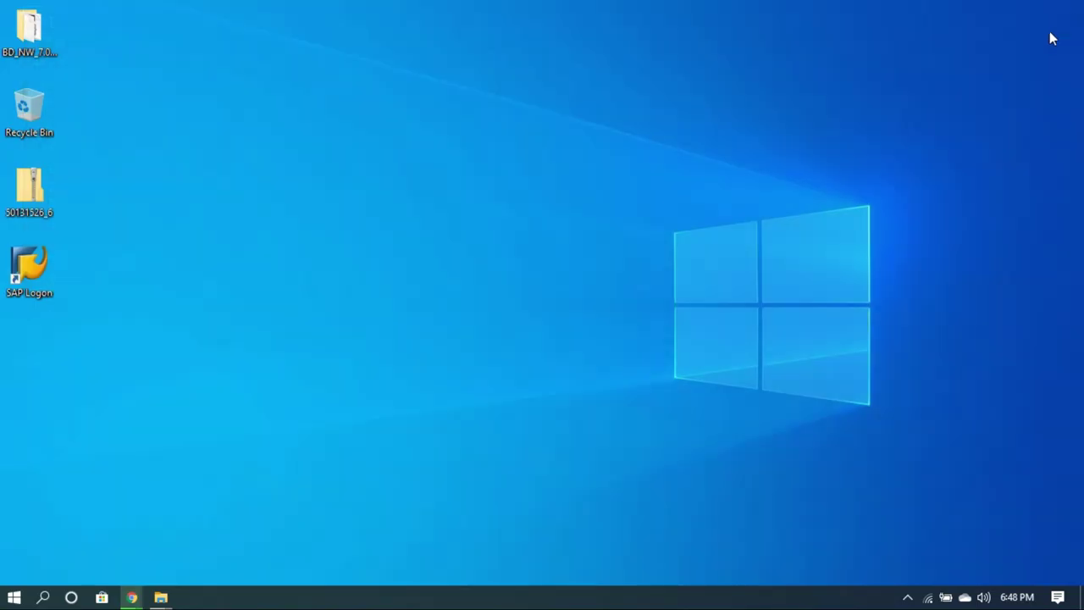
Switch to SAP Logon from the desktop and start a new connection entry for a User Specified System.
double_click(32, 271)
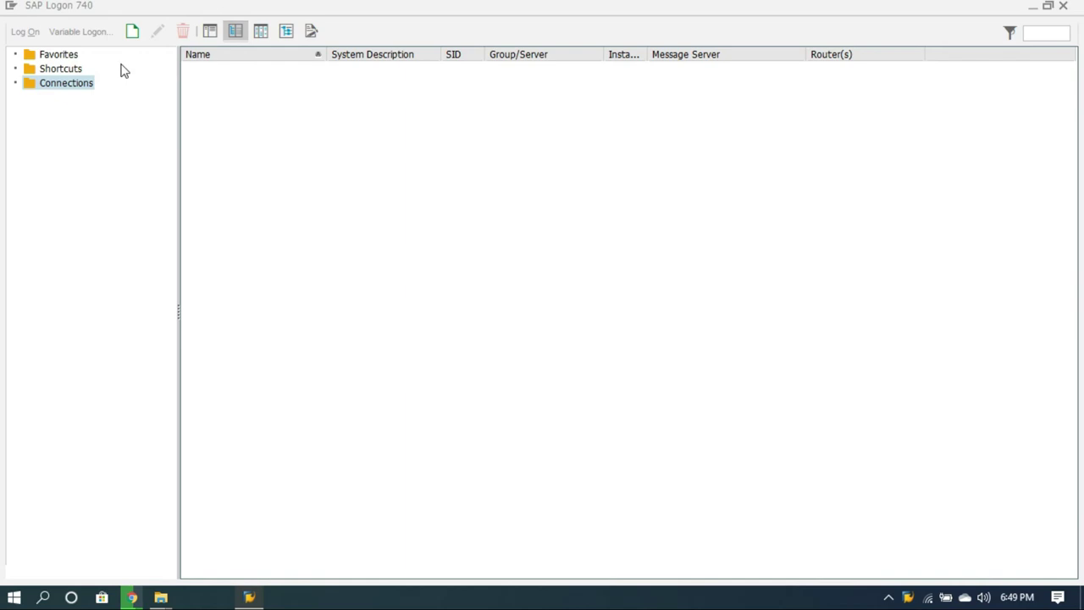
click(133, 31)
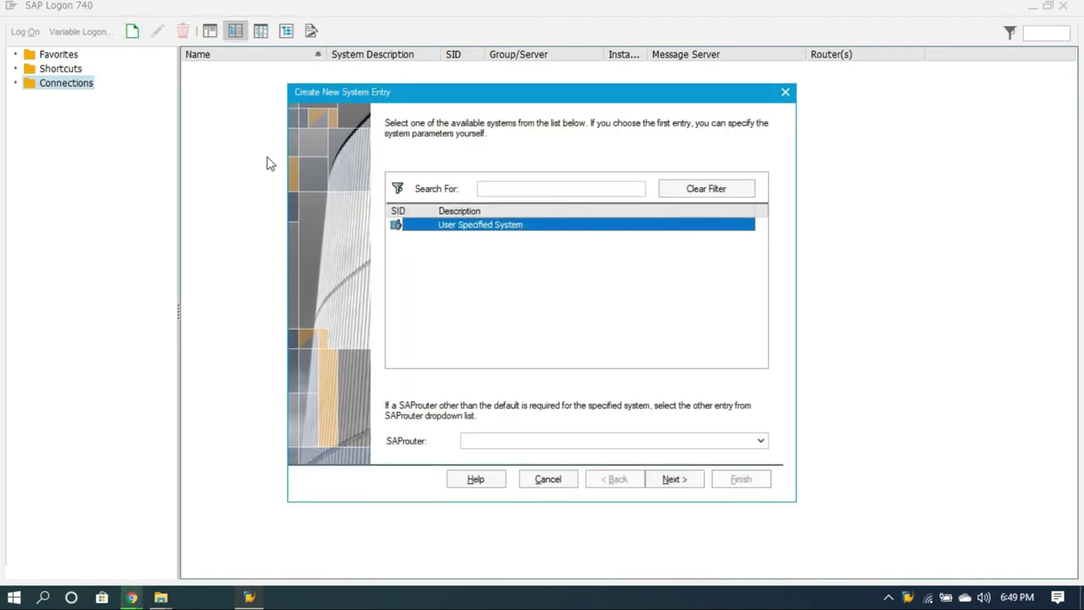
click(671, 480)
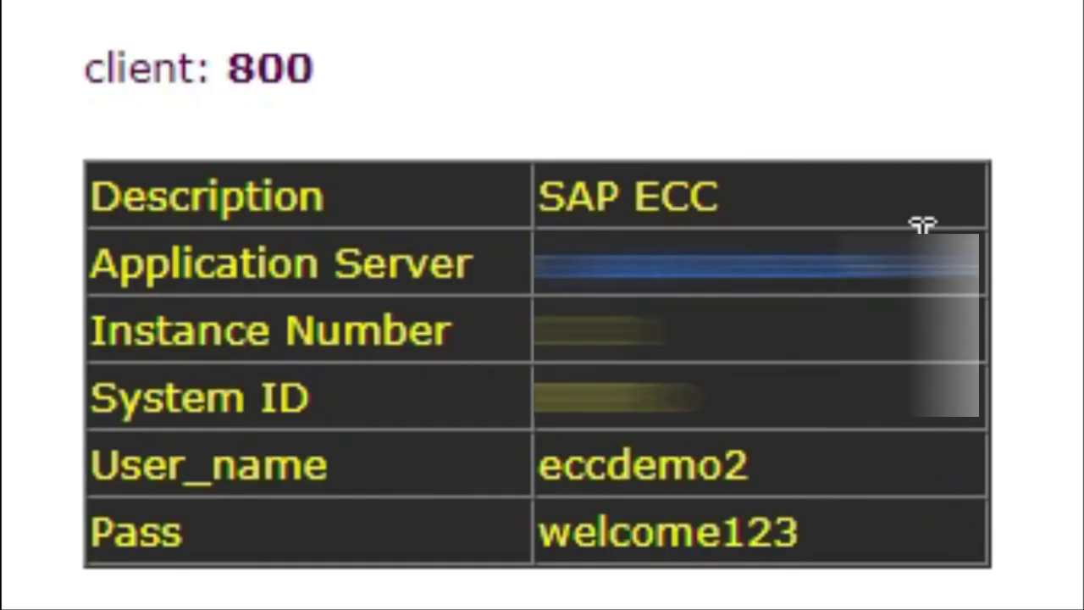
Copy the connection details from the access e-mail: description SAP ECC and application server sapquickaccess.in.
drag(720, 197, 548, 196)
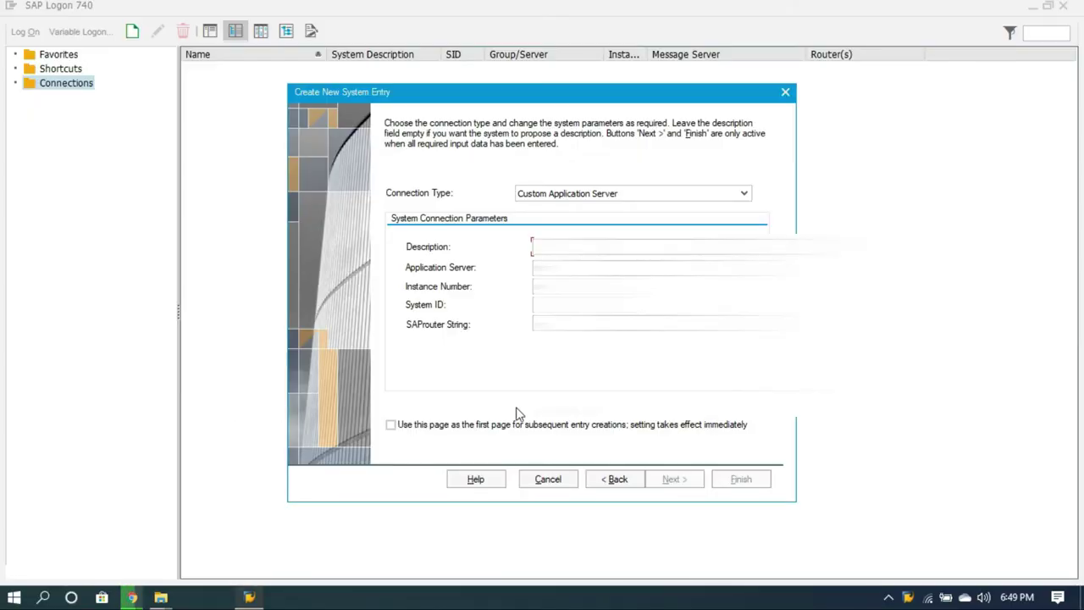
key(ctrl+v)
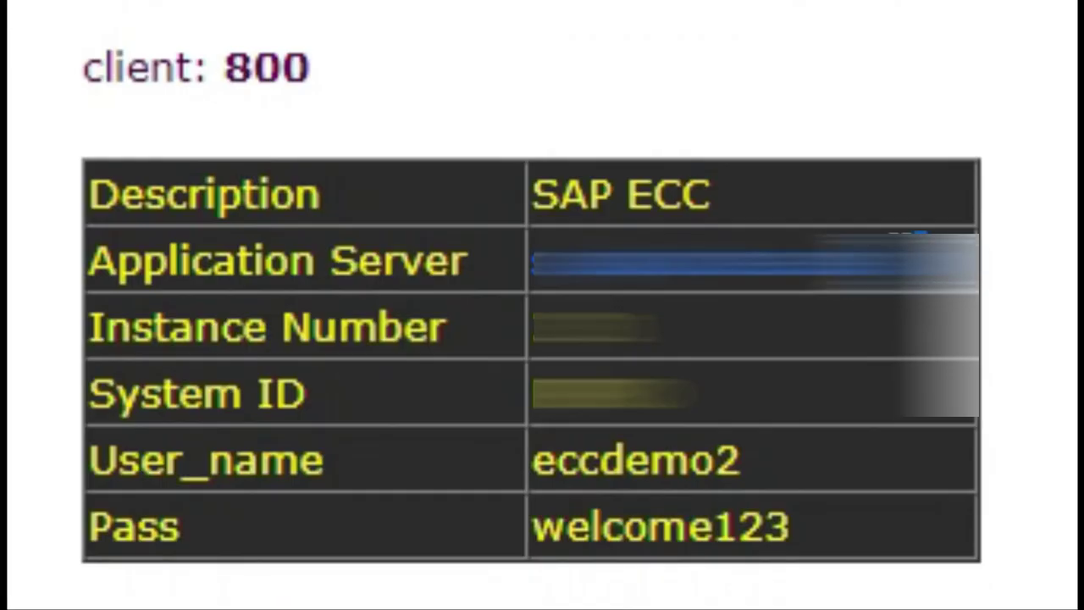
drag(975, 263, 533, 265)
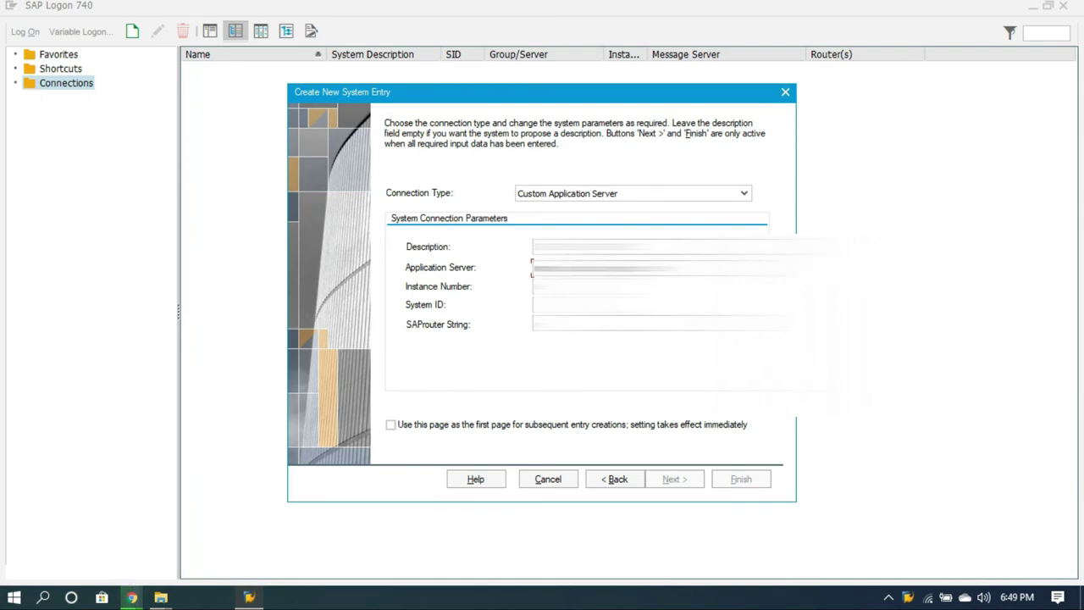
key(ctrl+v)
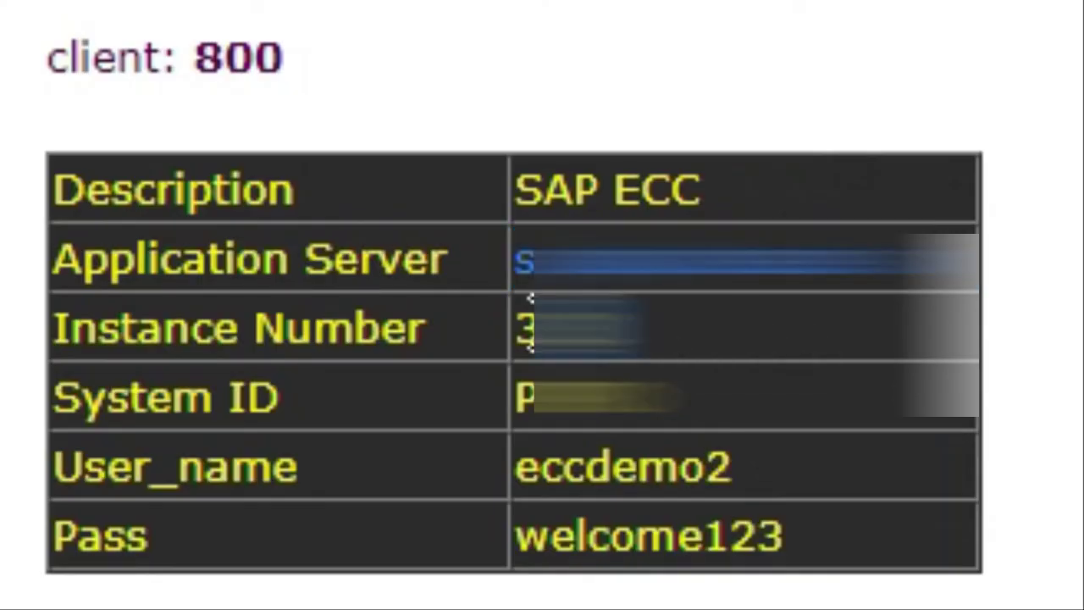
Set the instance number to 31 and the system ID to PRD from the e-mail, and finish the system entry.
drag(644, 328, 525, 326)
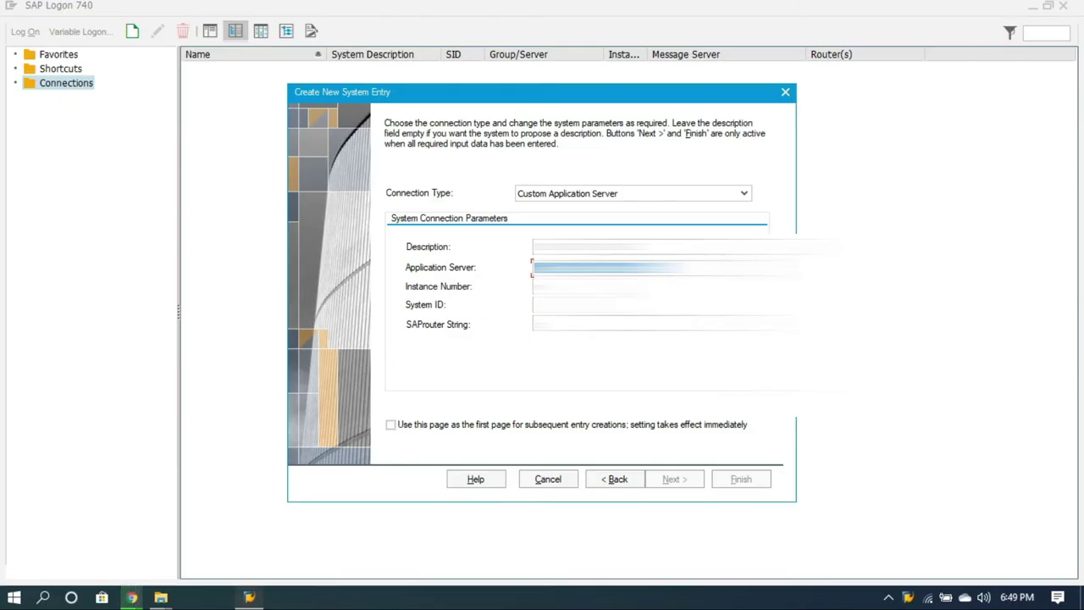
click(588, 286)
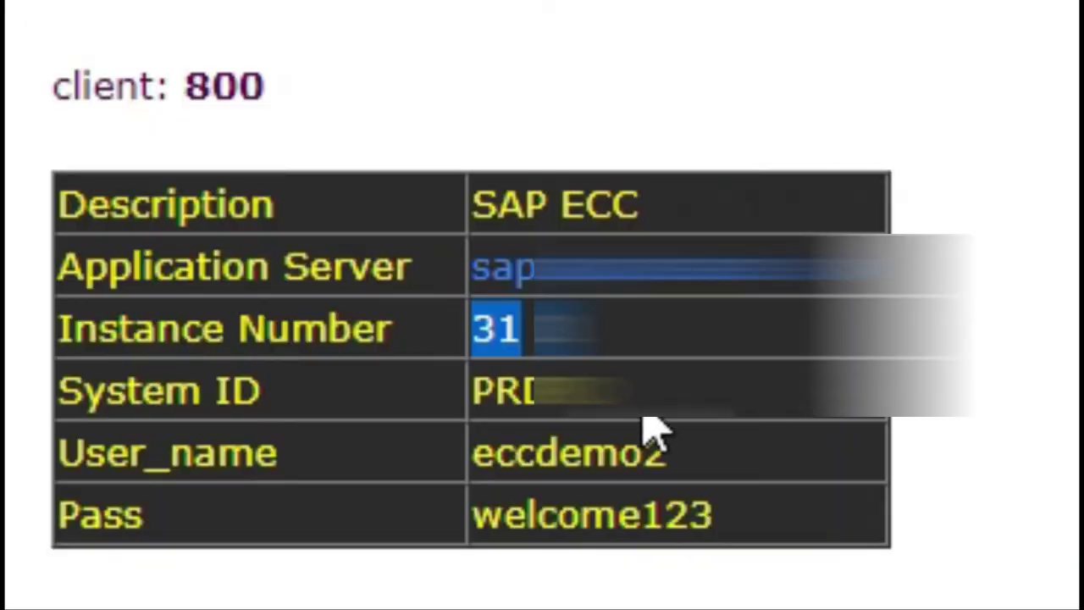
drag(627, 391, 496, 407)
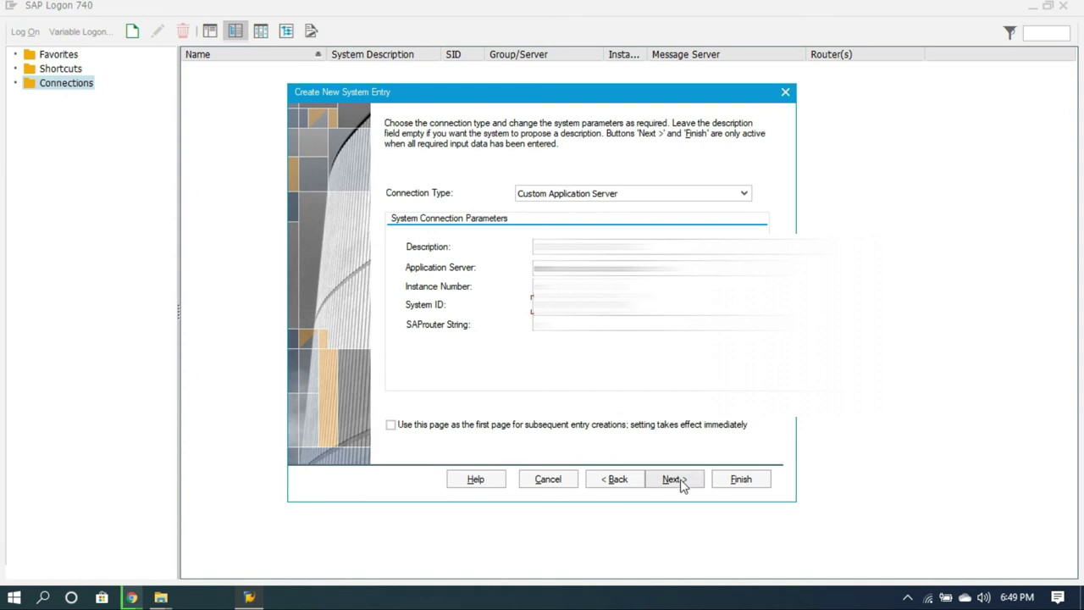
click(680, 481)
click(688, 482)
click(739, 480)
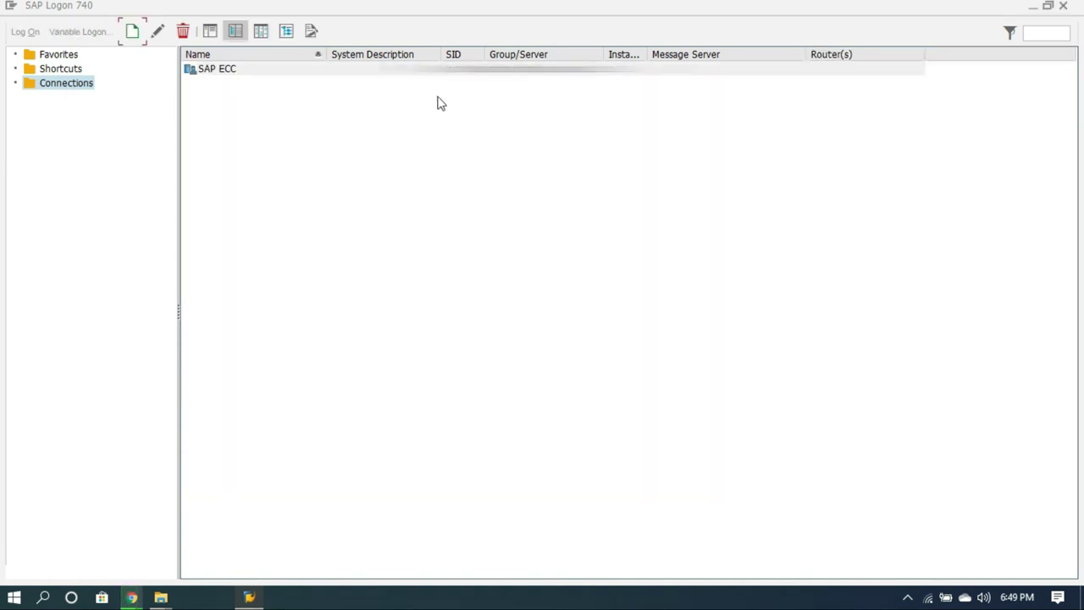
Open the SAP ECC connection and copy the user name eccdemo2 from the access e-mail into the logon screen's User field.
double_click(480, 73)
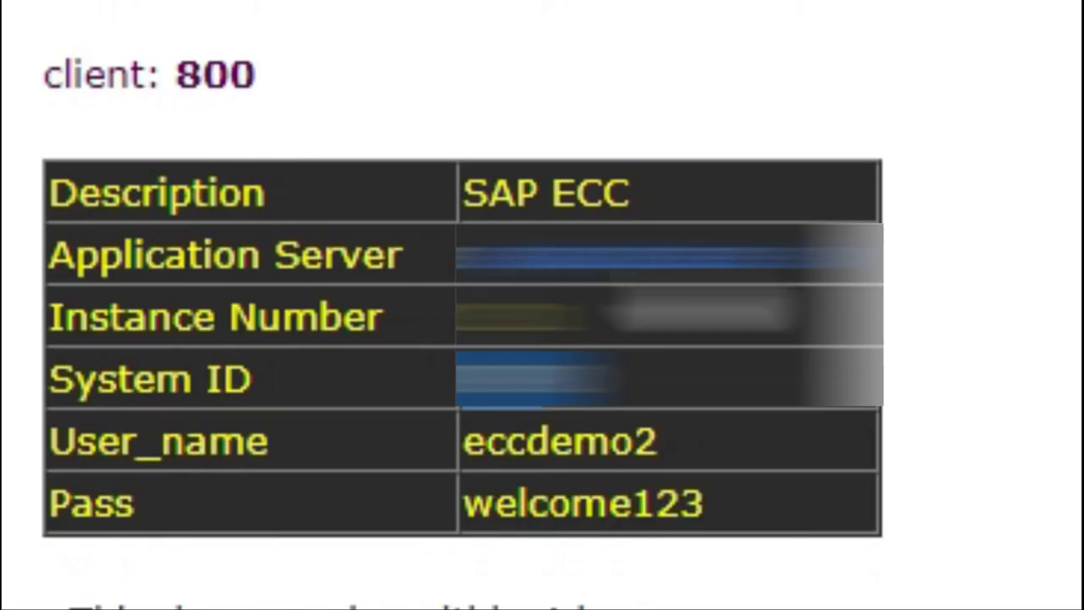
drag(669, 449, 460, 483)
key(ctrl+c)
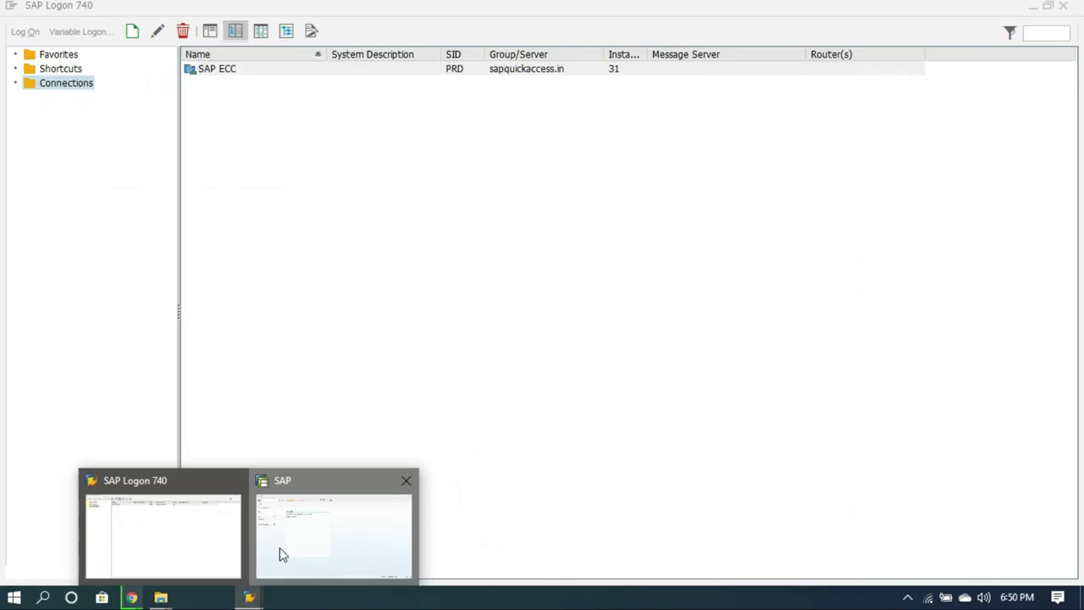
click(279, 554)
key(ctrl+v)
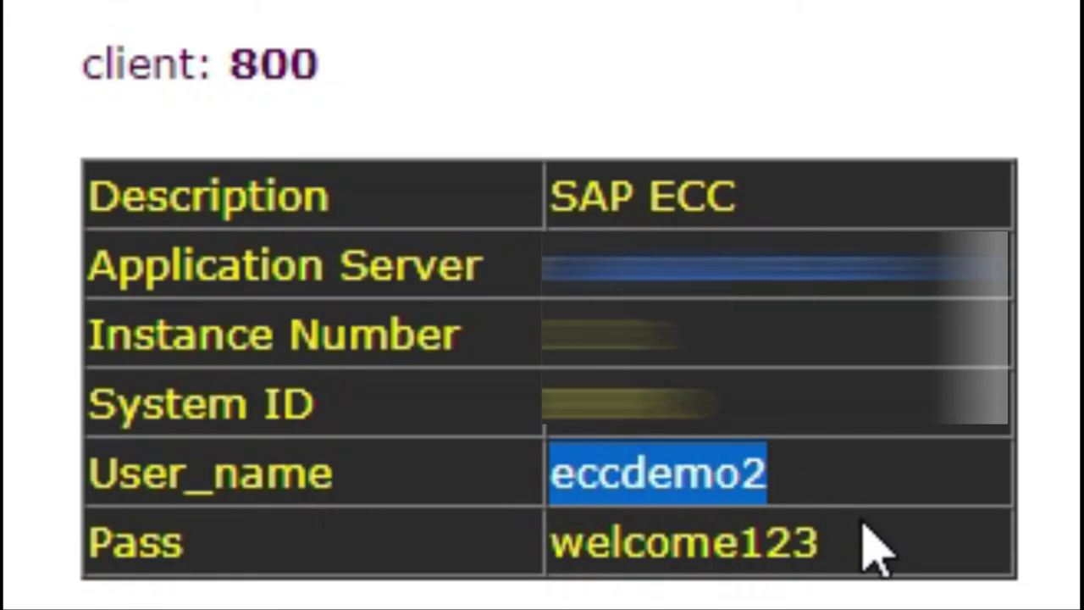
Enter the account password from the access e-mail, remove the leading space before the user name, and log on.
drag(872, 551, 557, 573)
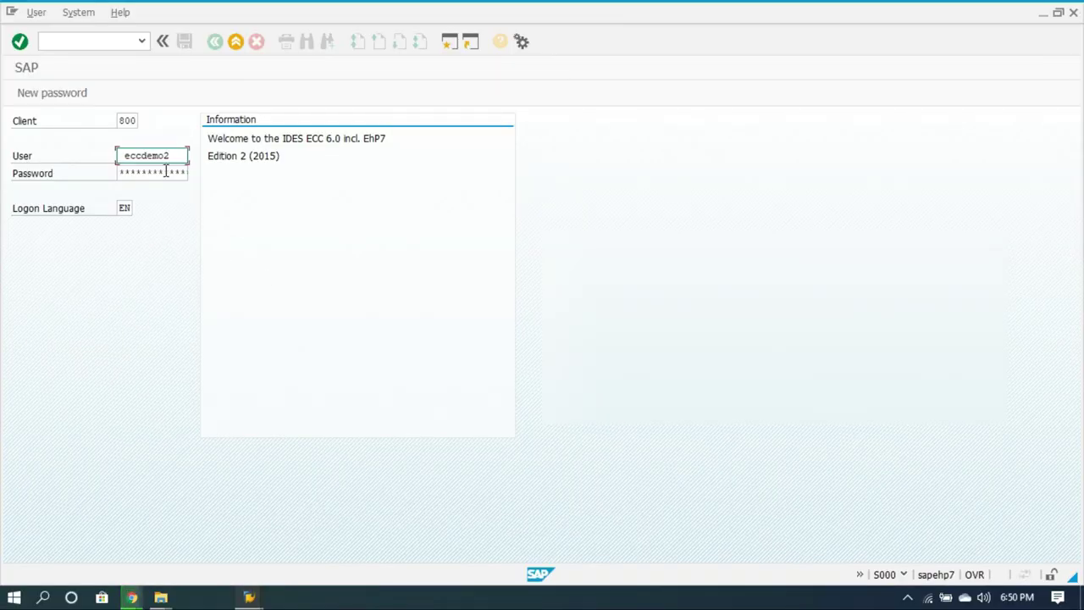
click(180, 172)
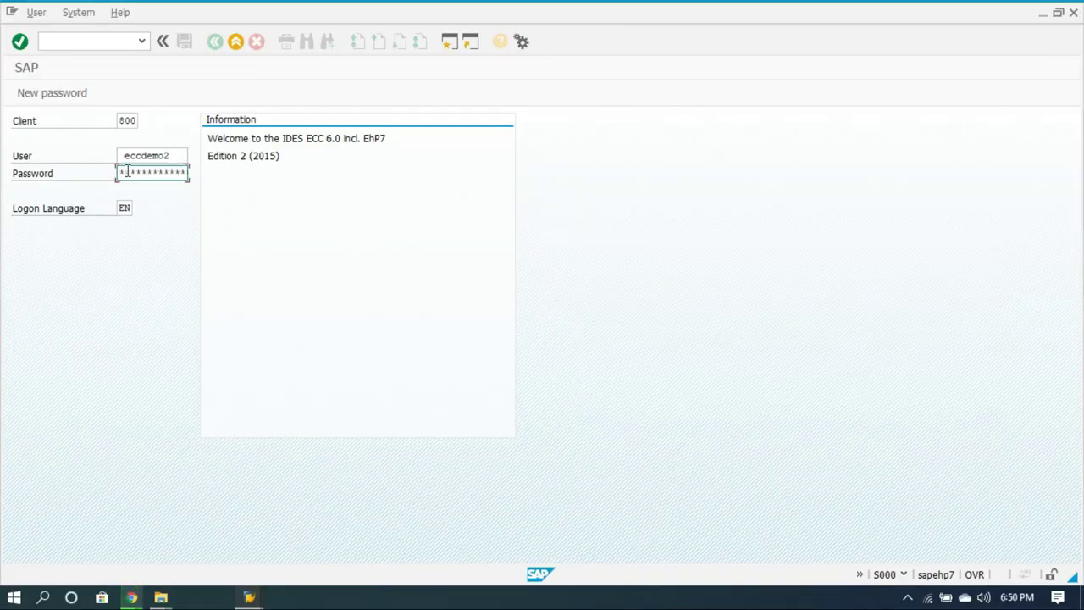
click(126, 157)
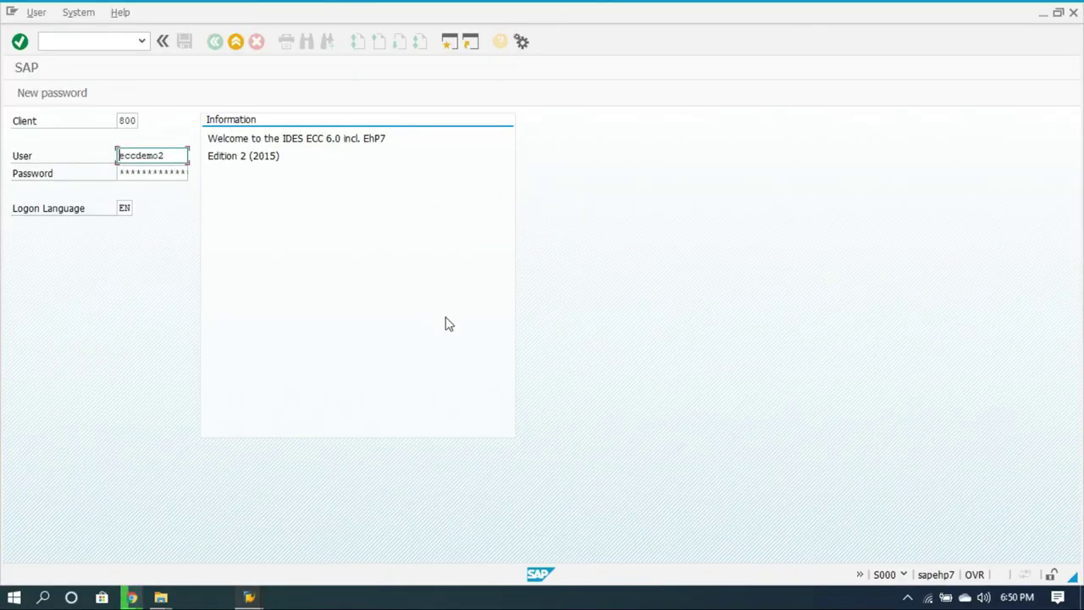
key(Return)
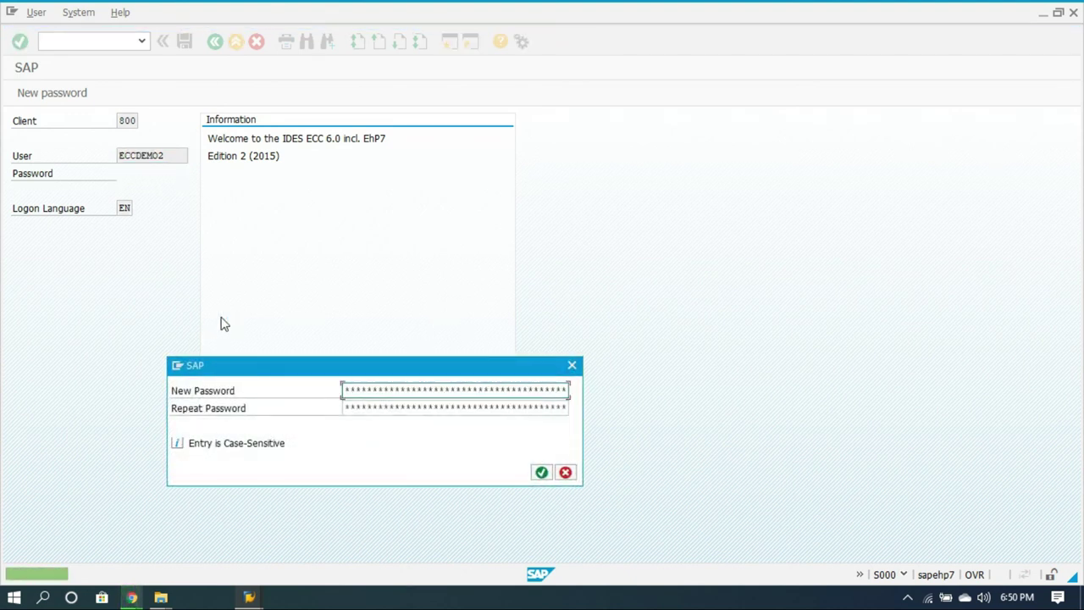
Enter a new account password, repeat it in the second field, and confirm the password change.
text(aa)
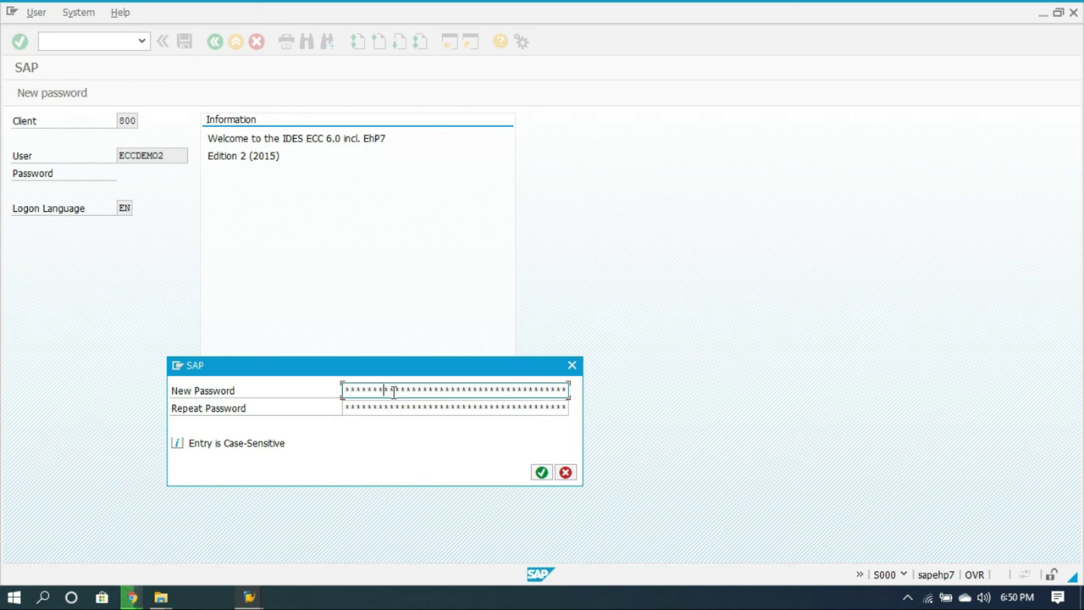
key(Tab)
text(a)
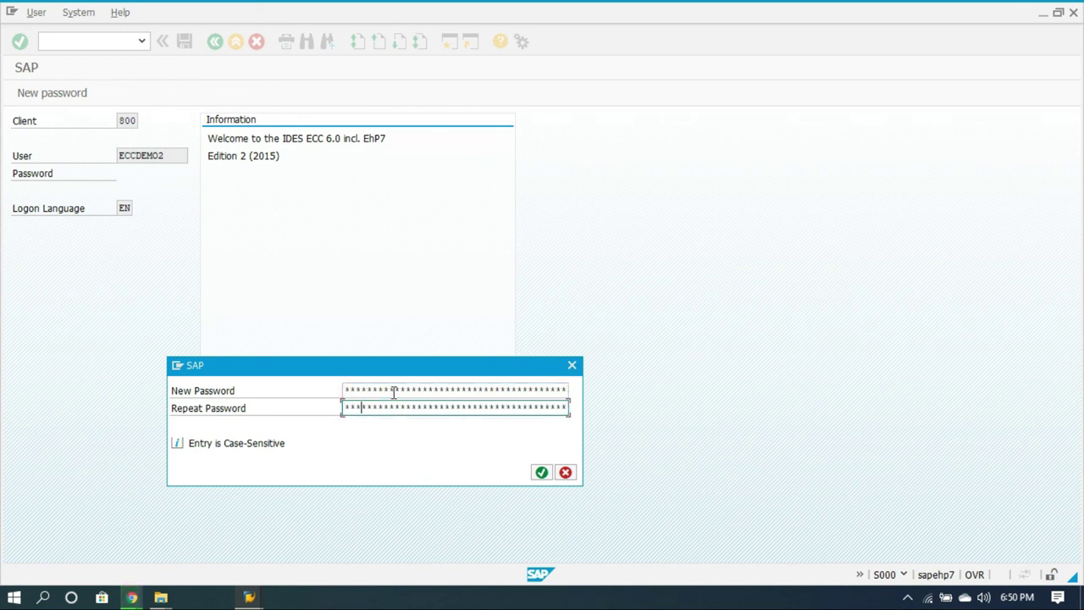
text(aaaa)
key(Return)
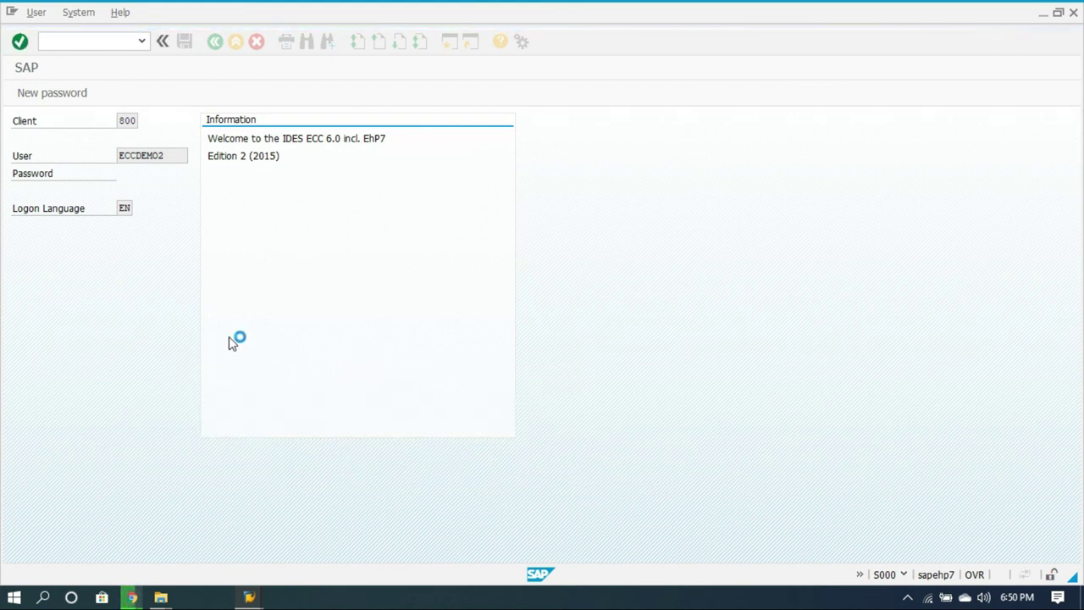